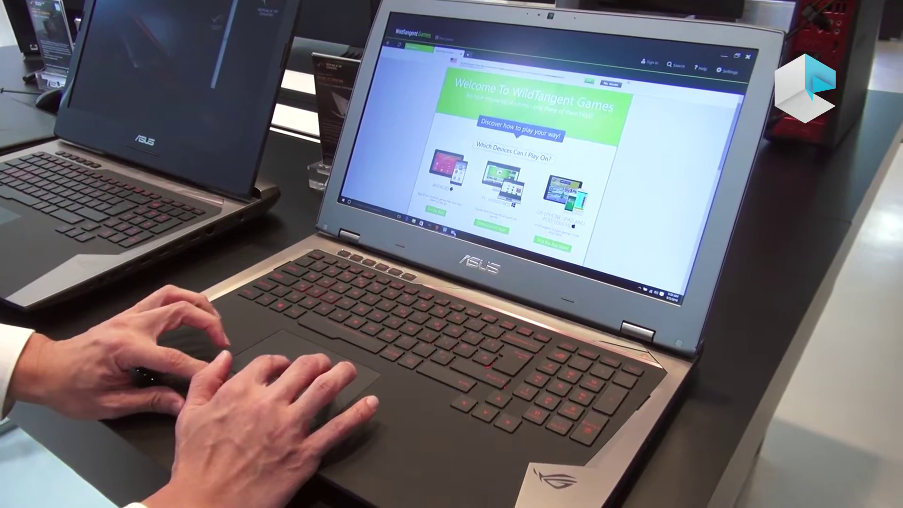
pyautogui.press('super+Pause')
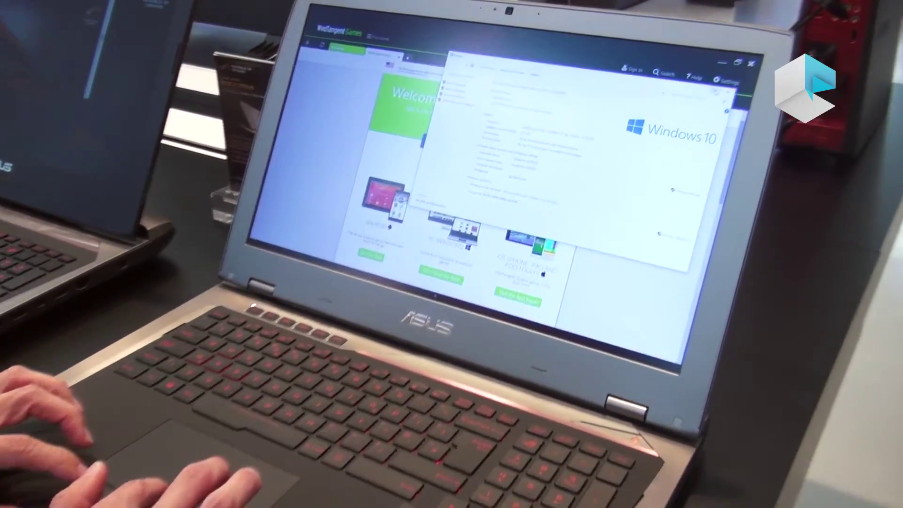
pyautogui.press('super+Up')
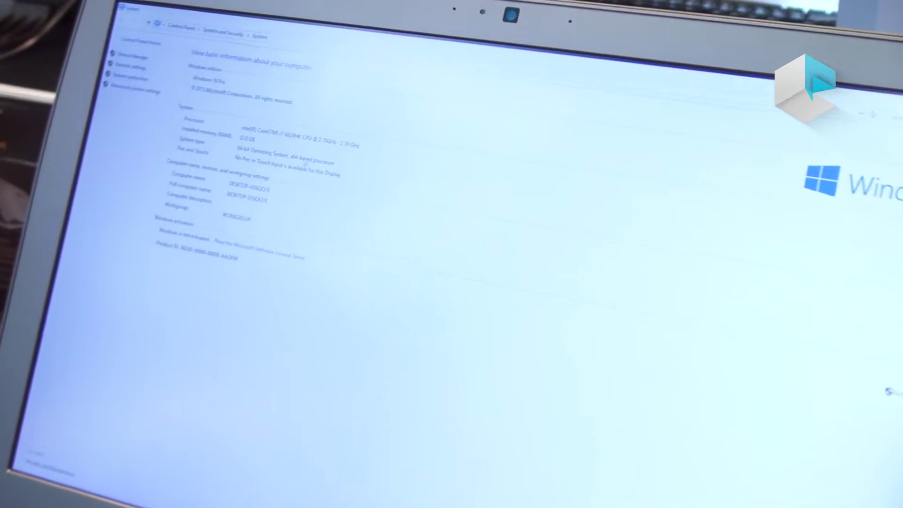